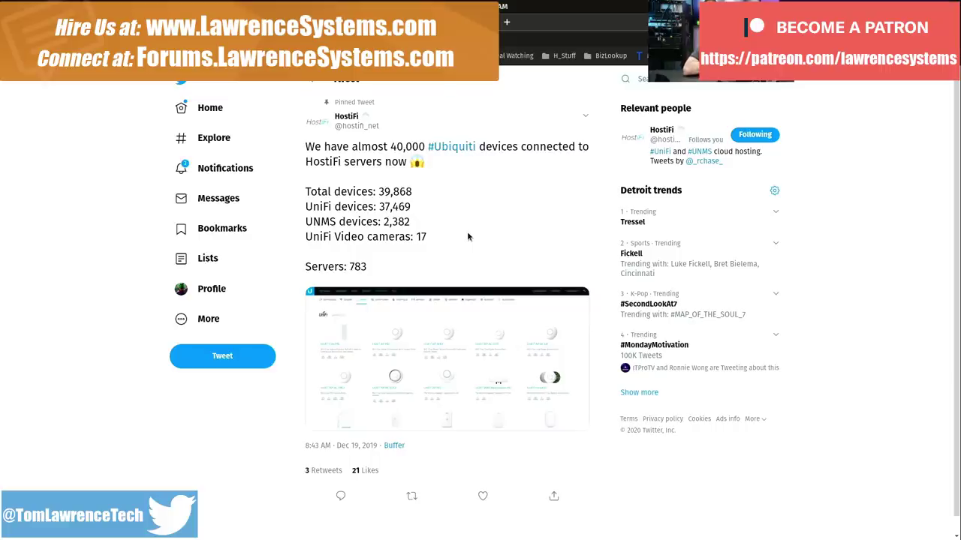
- Highlight the 37,469 UniFi device count in HostiFi's pinned tweet
{"action": "double_click", "coordinate": [392, 207]}
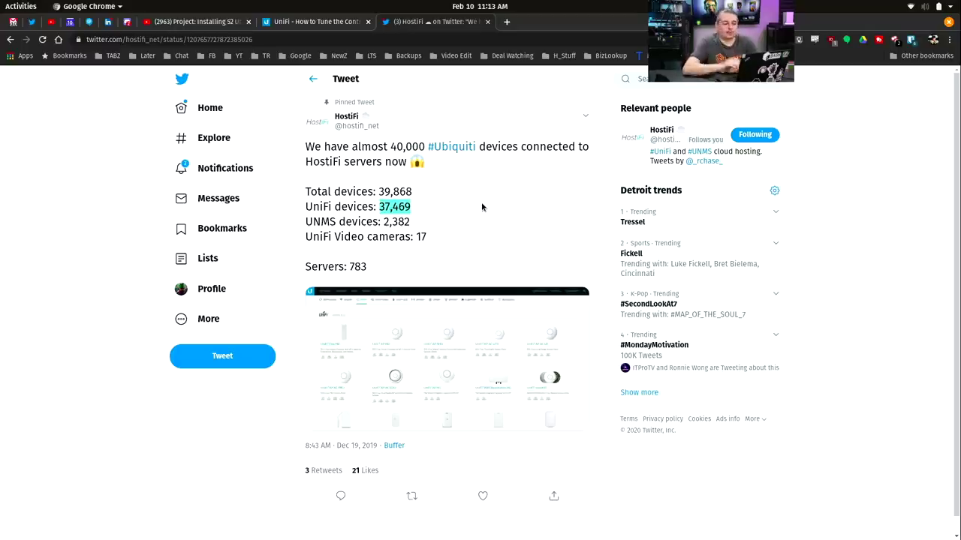
- Switch from the controller tuning article to the warehouse UniFi install video and back to the article
{"action": "left_click", "coordinate": [304, 23]}
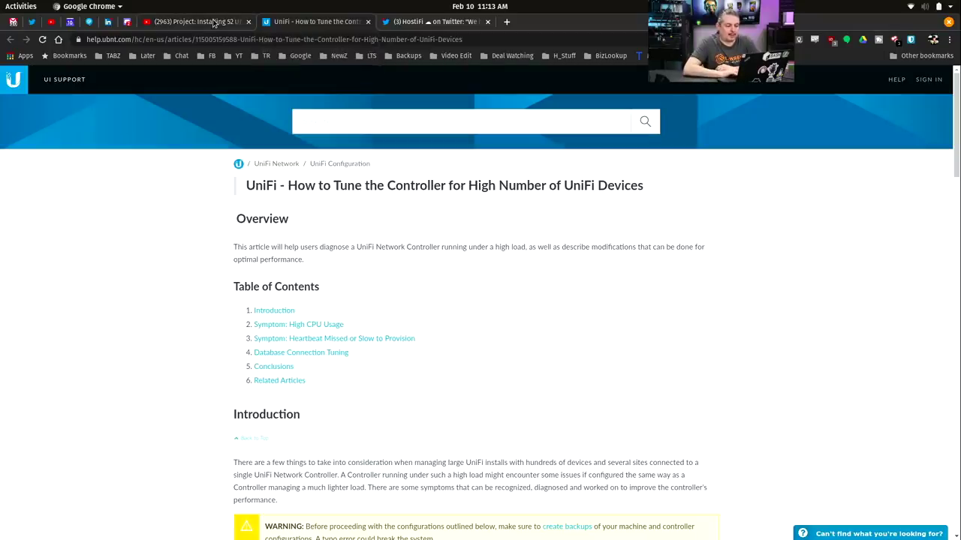
{"action": "left_click", "coordinate": [214, 23]}
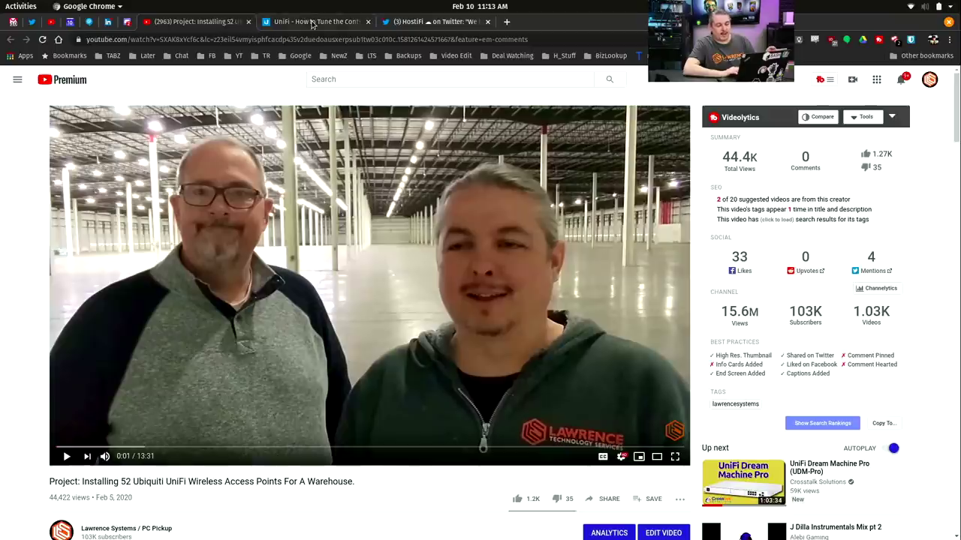
{"action": "left_click", "coordinate": [313, 23]}
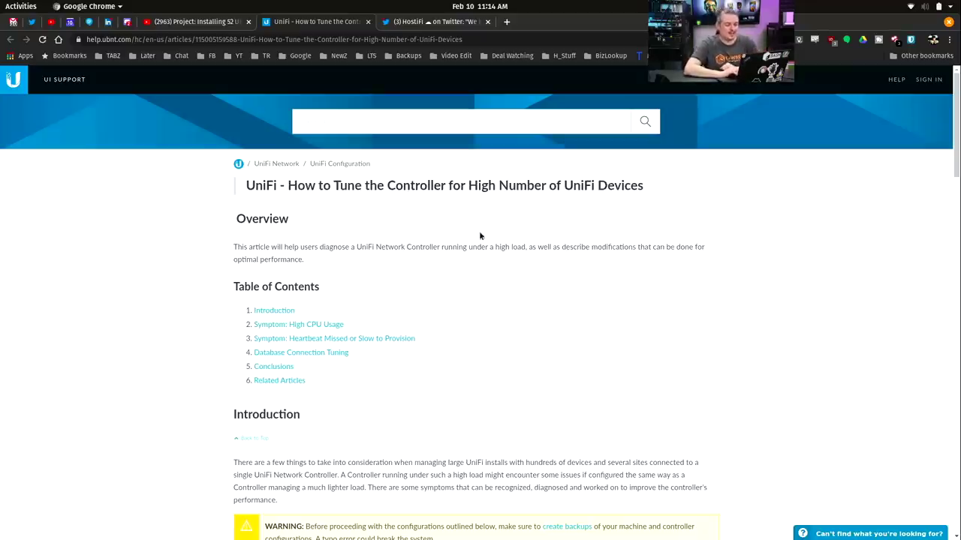
- Scroll the article down to the High CPU Usage section showing unifi.xmx=2048 and unifi.xms=2048
{"action": "scroll", "coordinate": [489, 268], "scroll_direction": "down", "scroll_amount": 4}
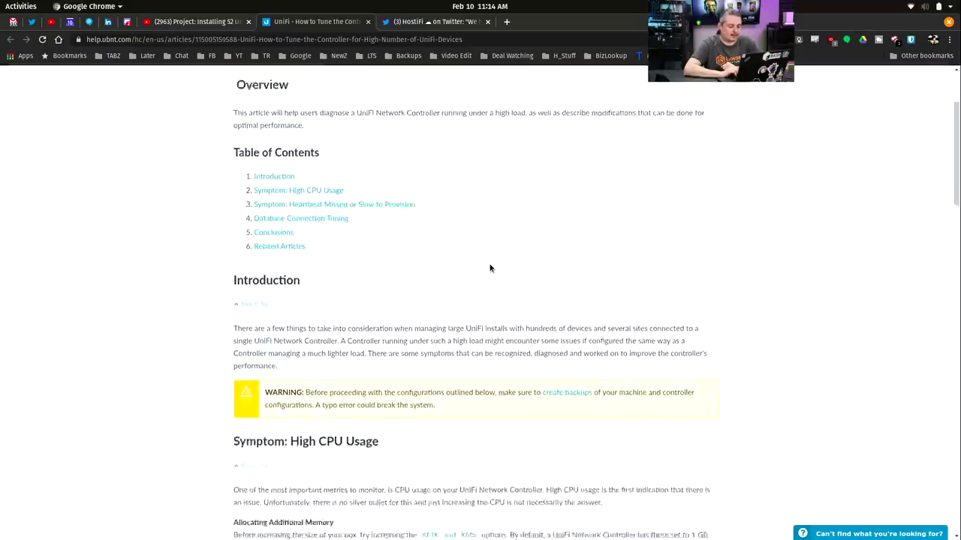
{"action": "scroll", "coordinate": [489, 268], "scroll_direction": "up", "scroll_amount": 3}
{"action": "scroll", "coordinate": [489, 268], "scroll_direction": "down", "scroll_amount": 1}
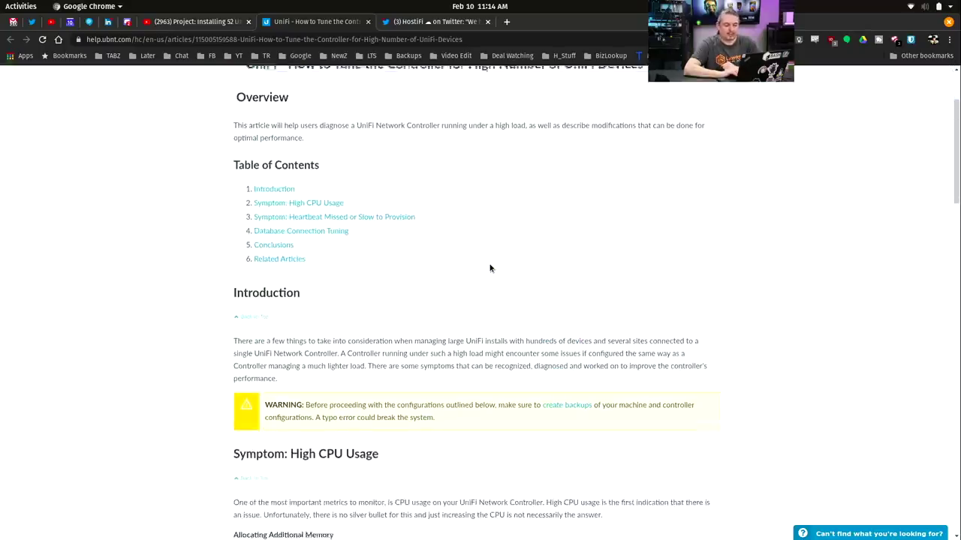
{"action": "scroll", "coordinate": [490, 268], "scroll_direction": "down", "scroll_amount": 1}
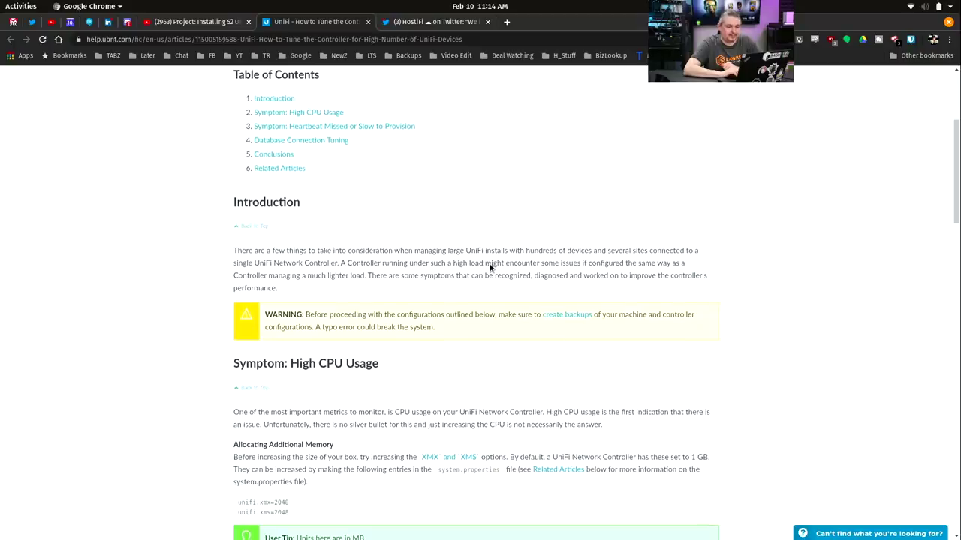
{"action": "scroll", "coordinate": [489, 264], "scroll_direction": "down", "scroll_amount": 8}
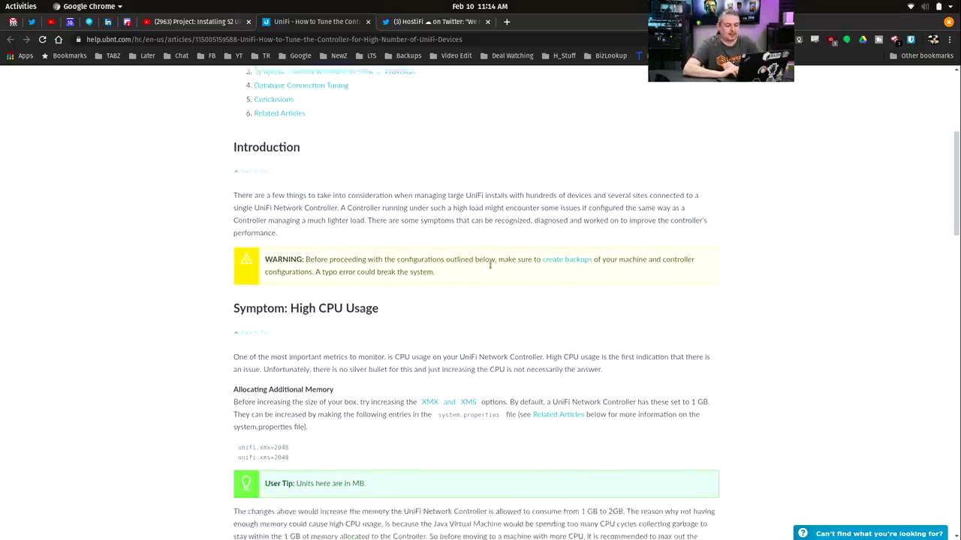
{"action": "scroll", "coordinate": [489, 264], "scroll_direction": "down", "scroll_amount": 4}
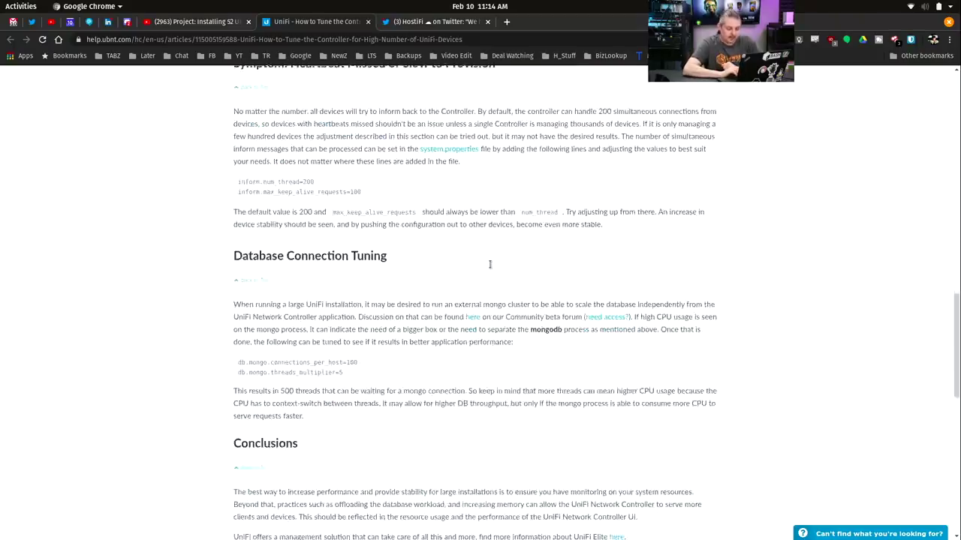
{"action": "scroll", "coordinate": [489, 265], "scroll_direction": "up", "scroll_amount": 8}
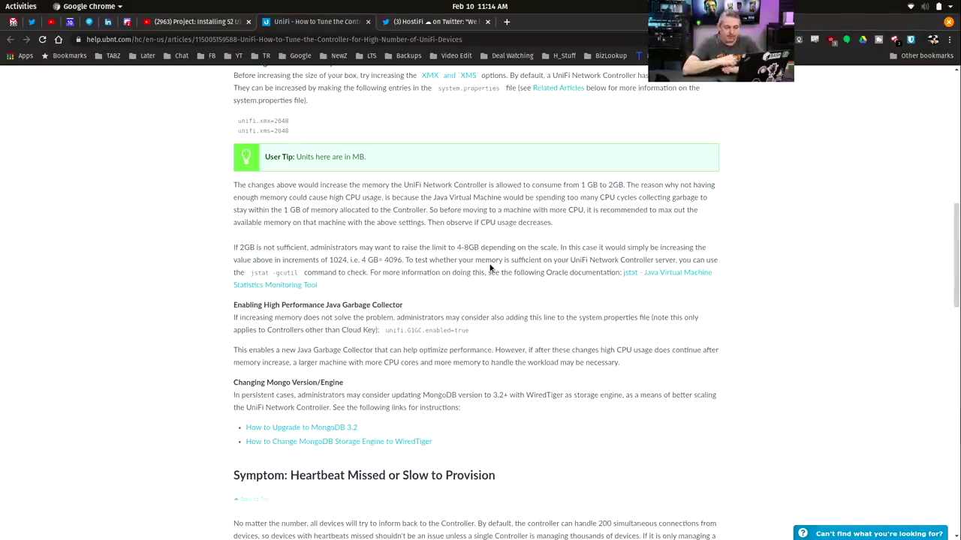
{"action": "scroll", "coordinate": [490, 268], "scroll_direction": "down", "scroll_amount": 2}
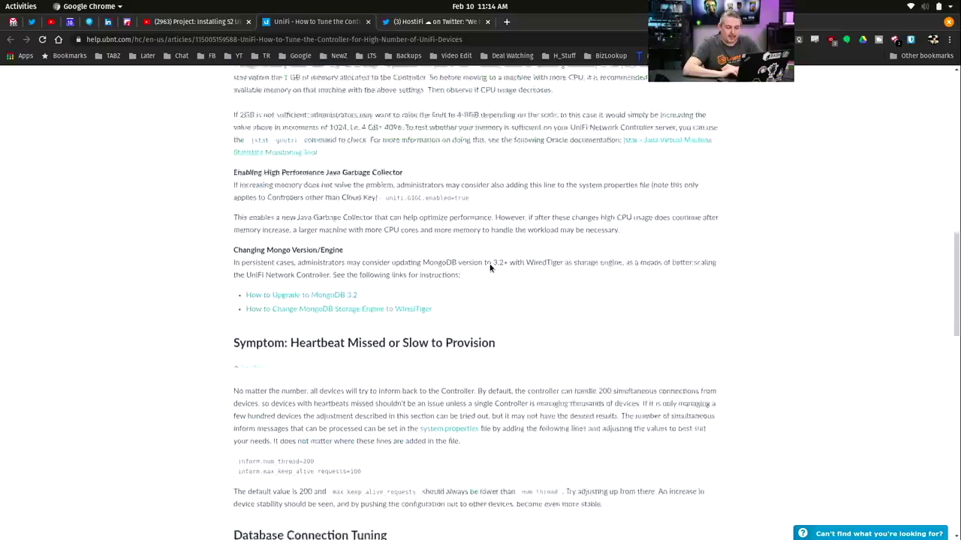
{"action": "scroll", "coordinate": [489, 267], "scroll_direction": "up", "scroll_amount": 6}
{"action": "scroll", "coordinate": [489, 264], "scroll_direction": "down", "scroll_amount": 4}
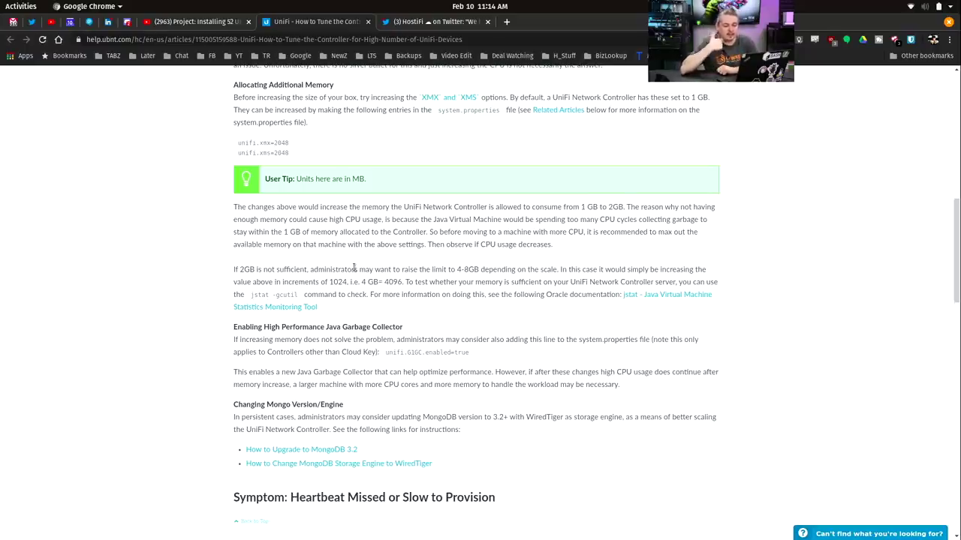
{"action": "scroll", "coordinate": [354, 268], "scroll_direction": "up", "scroll_amount": 10}
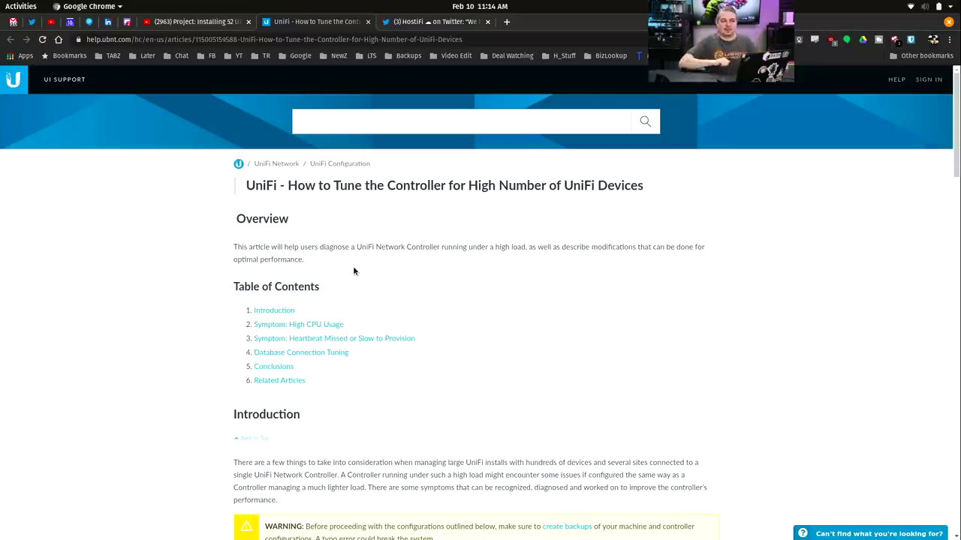
{"action": "scroll", "coordinate": [353, 271], "scroll_direction": "down", "scroll_amount": 3}
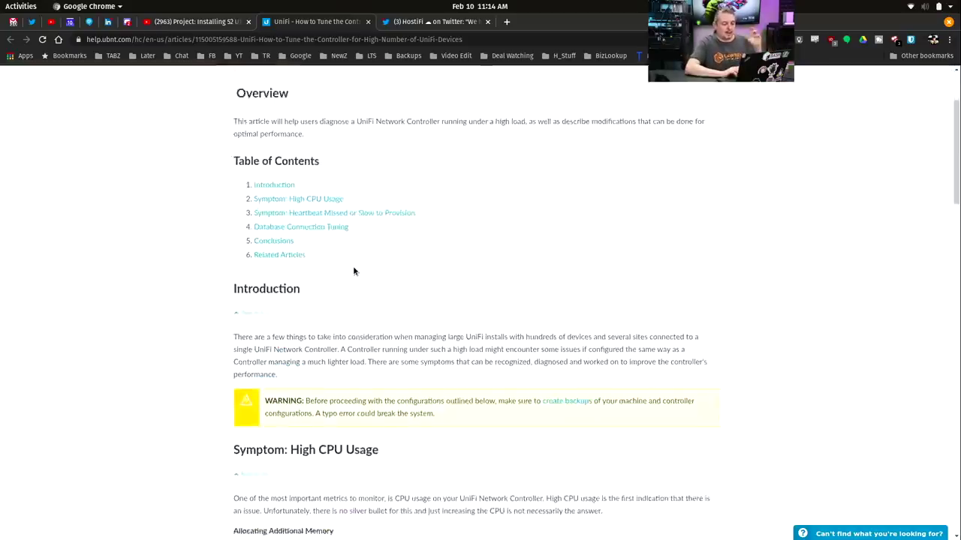
{"action": "scroll", "coordinate": [353, 271], "scroll_direction": "down", "scroll_amount": 5}
{"action": "scroll", "coordinate": [352, 271], "scroll_direction": "down", "scroll_amount": 1}
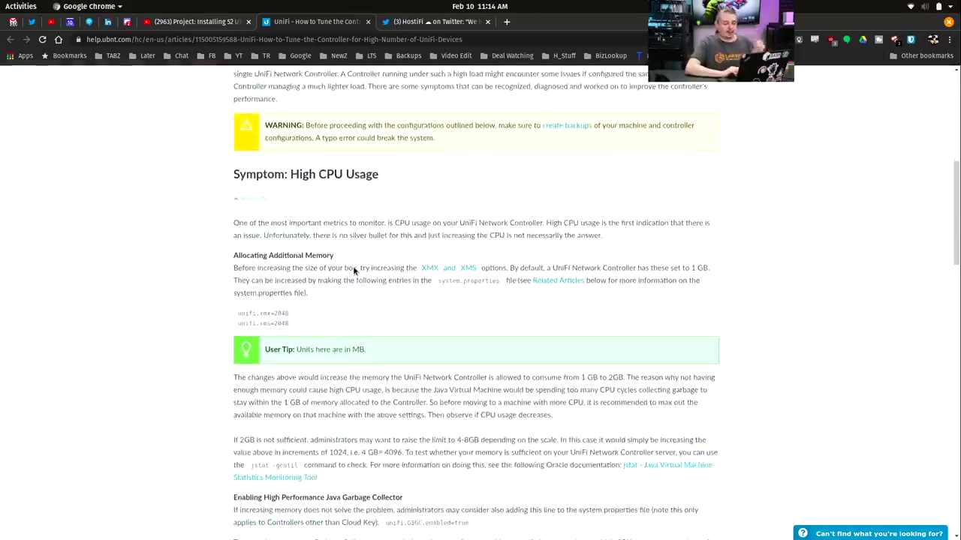
{"action": "scroll", "coordinate": [354, 270], "scroll_direction": "down", "scroll_amount": 2}
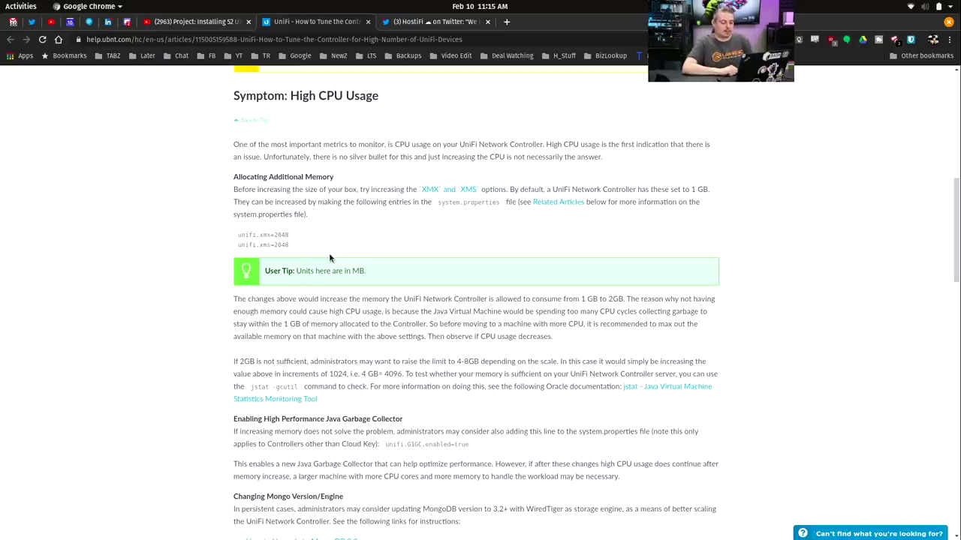
- In Vim, review the unifi.xms, inform.num_thread and debug.system lines of system.properties, then return to the article
{"action": "key", "text": "alt+Tab"}
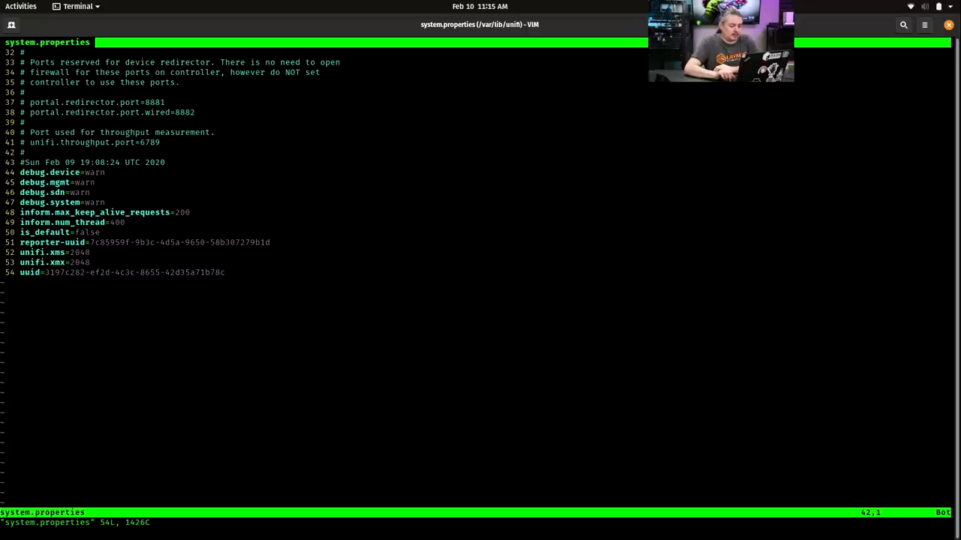
{"action": "key", "text": "Down"}
{"action": "key", "text": "Down"}
{"action": "key", "text": "Down"}
{"action": "key", "text": "Down"}
{"action": "key", "text": "Down"}
{"action": "key", "text": "Down"}
{"action": "key", "text": "Down"}
{"action": "key", "text": "Down"}
{"action": "key", "text": "Down"}
{"action": "key", "text": "Down"}
{"action": "key", "text": "Down"}
{"action": "key", "text": "Down"}
{"action": "key", "text": "Up"}
{"action": "key", "text": "Up"}
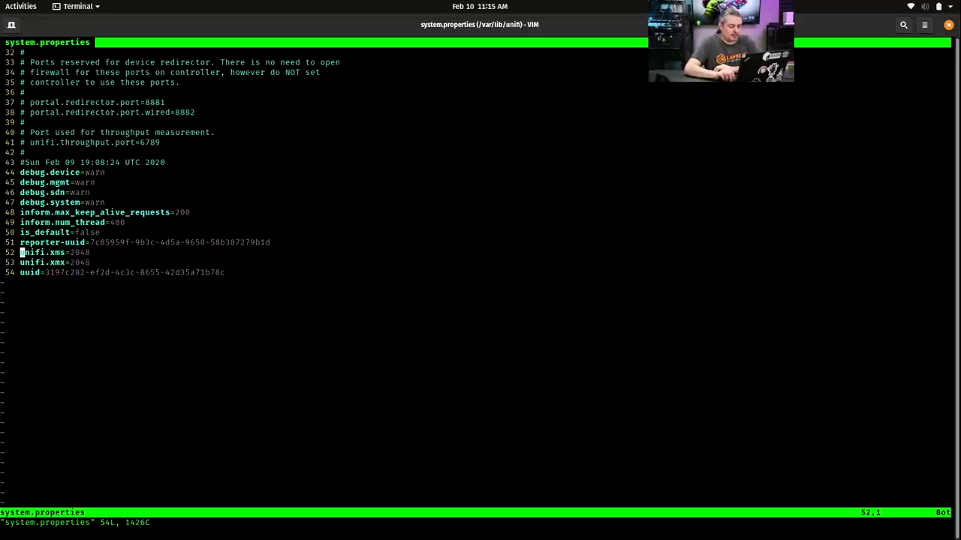
{"action": "key", "text": "Up"}
{"action": "key", "text": "Up"}
{"action": "key", "text": "Up"}
{"action": "key", "text": "Up"}
{"action": "key", "text": "Up"}
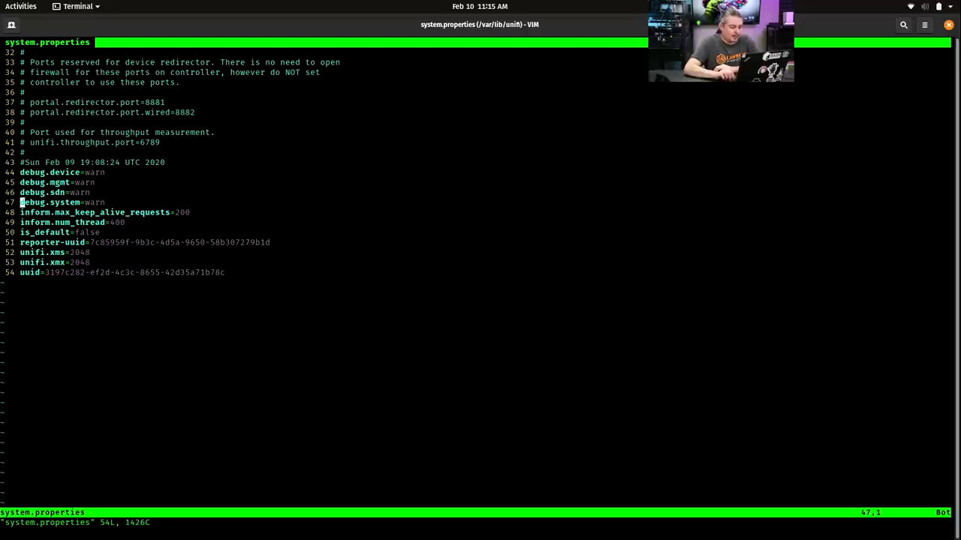
{"action": "key", "text": "Down"}
{"action": "key", "text": "Down"}
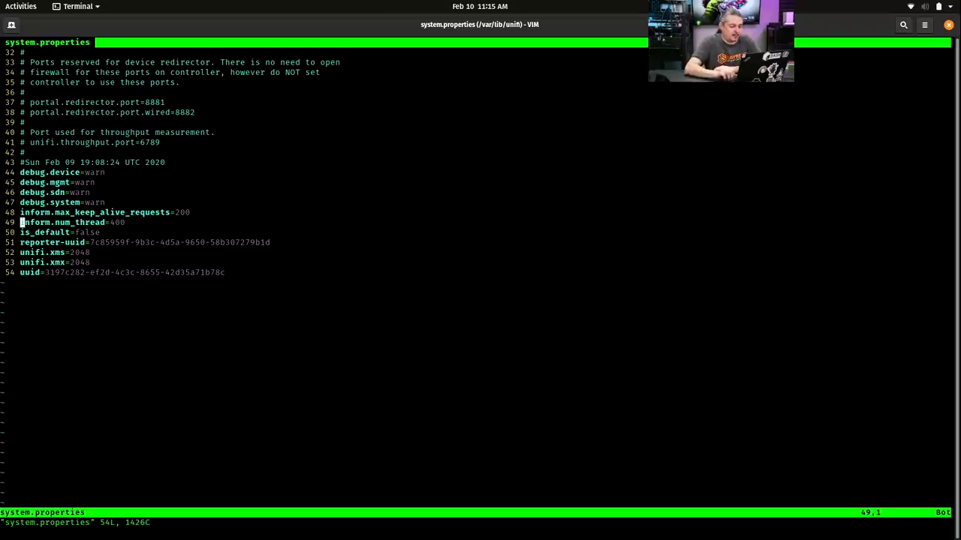
{"action": "key", "text": "Up"}
{"action": "key", "text": "Up"}
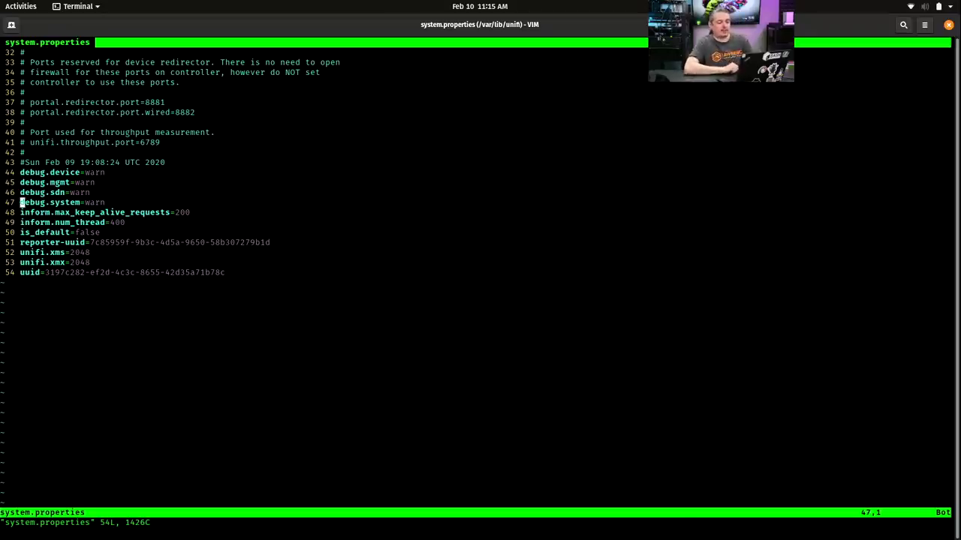
{"action": "key", "text": "alt+Tab"}
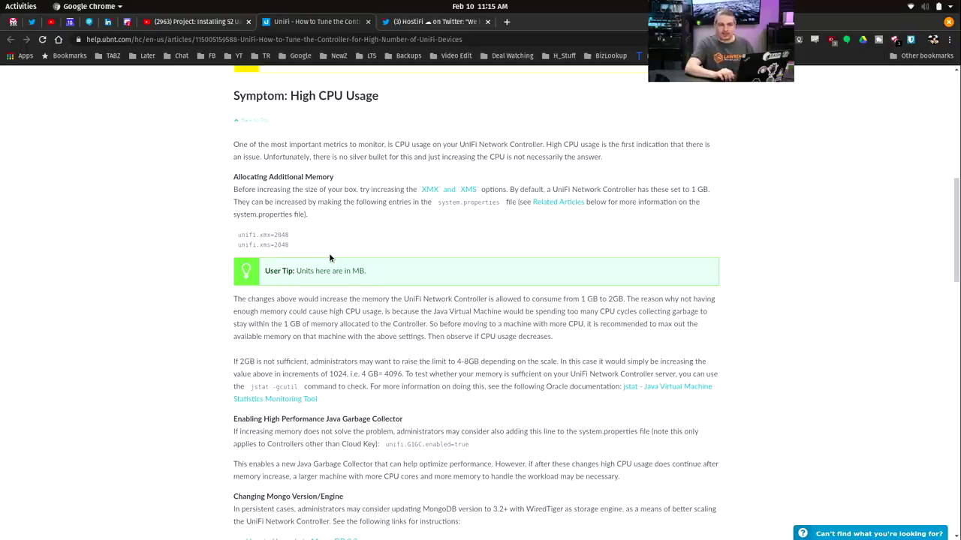
- Scroll down to Database Connection Tuning and highlight the connections_per_host setting name
{"action": "scroll", "coordinate": [328, 256], "scroll_direction": "down", "scroll_amount": 4}
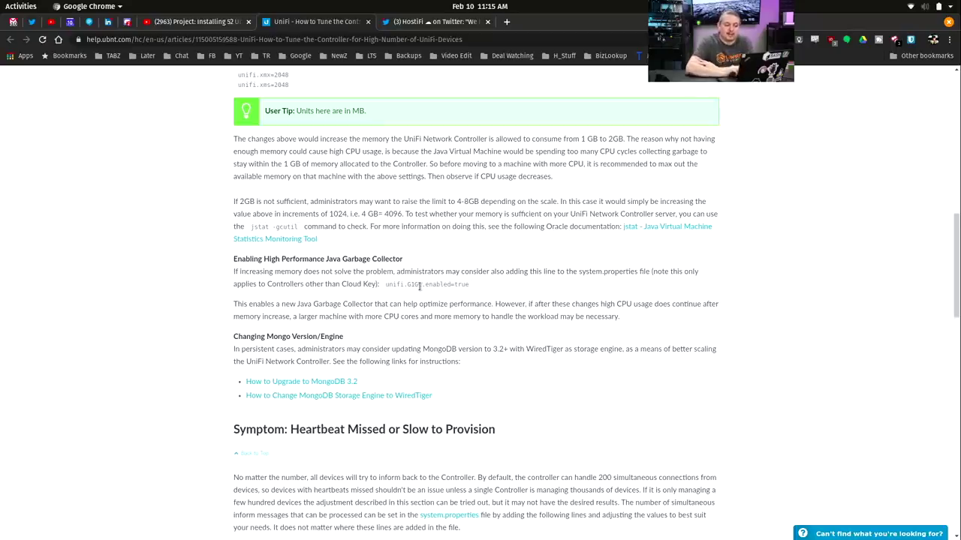
{"action": "scroll", "coordinate": [420, 286], "scroll_direction": "up", "scroll_amount": 3}
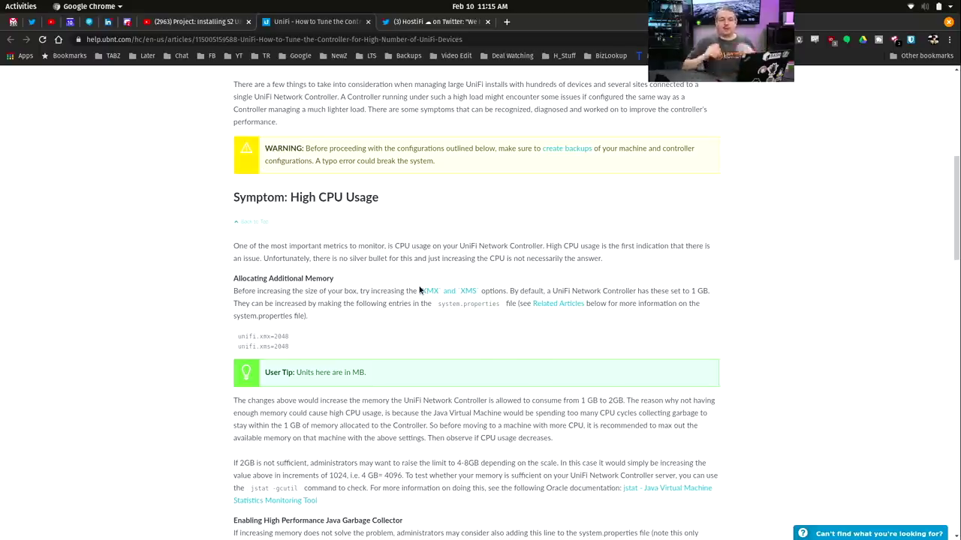
{"action": "scroll", "coordinate": [419, 290], "scroll_direction": "down", "scroll_amount": 5}
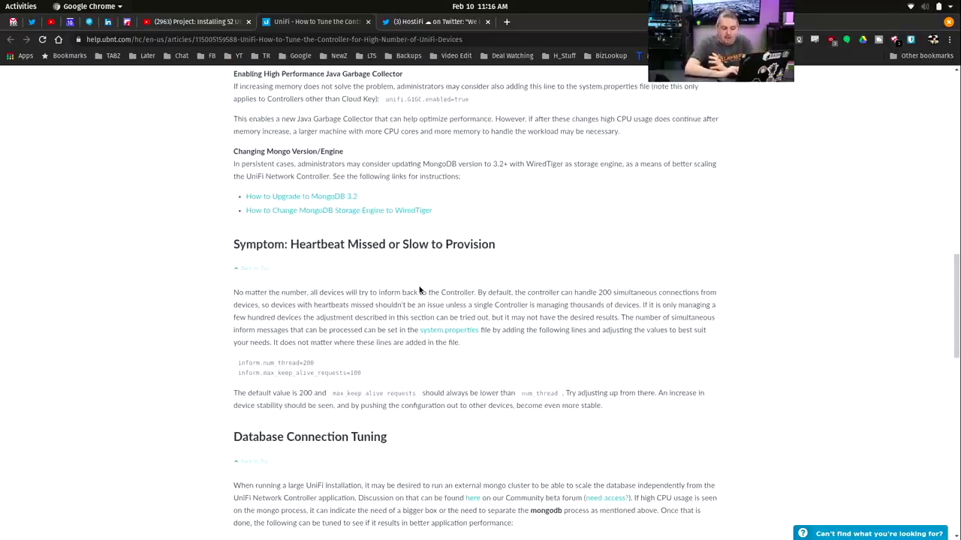
{"action": "scroll", "coordinate": [420, 291], "scroll_direction": "down", "scroll_amount": 1}
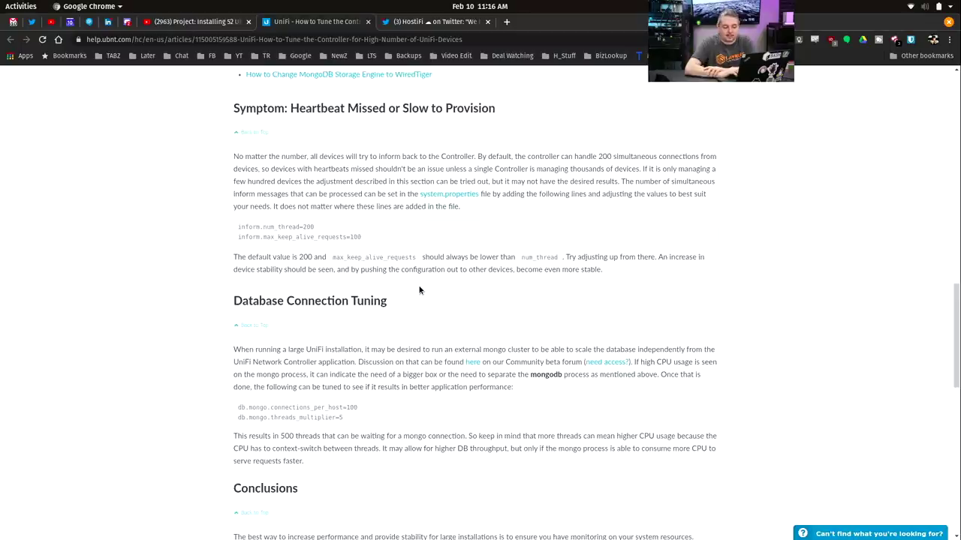
{"action": "scroll", "coordinate": [420, 291], "scroll_direction": "down", "scroll_amount": 2}
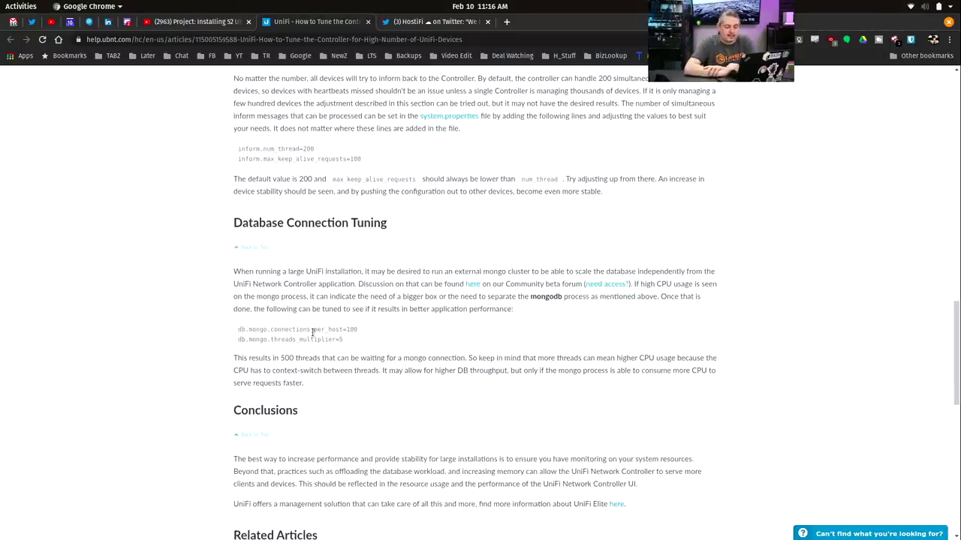
{"action": "double_click", "coordinate": [313, 330]}
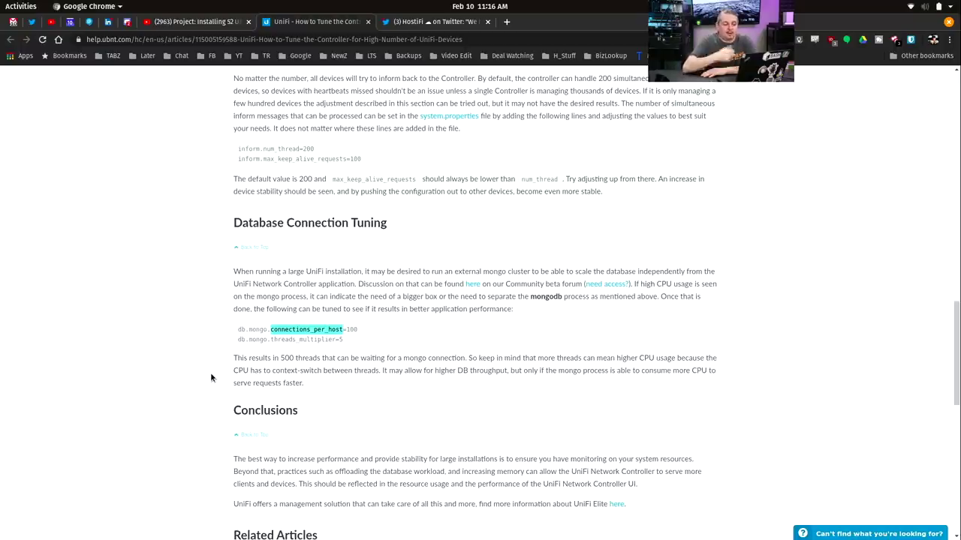
- Scroll back up toward the article's title and table of contents
{"action": "scroll", "coordinate": [211, 378], "scroll_direction": "down", "scroll_amount": 3}
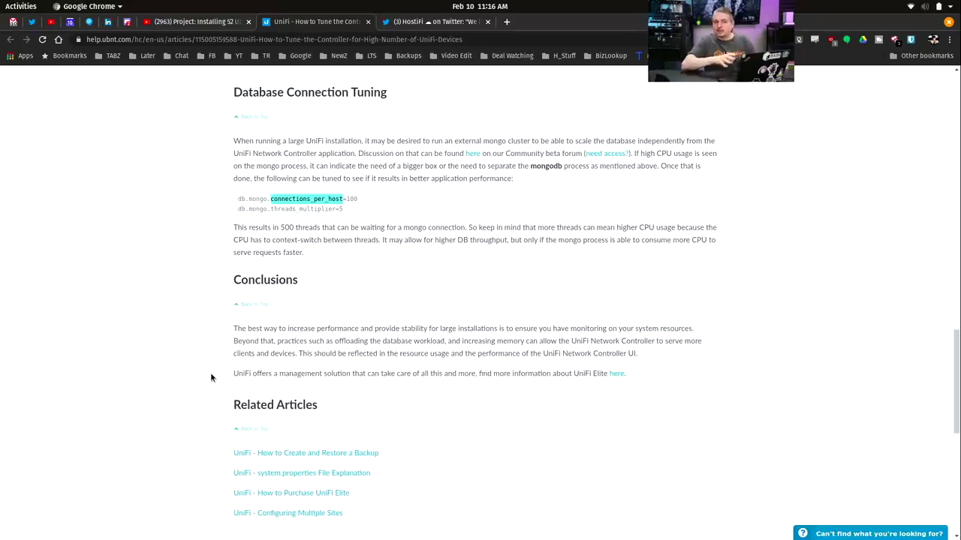
{"action": "scroll", "coordinate": [211, 377], "scroll_direction": "up", "scroll_amount": 10}
{"action": "scroll", "coordinate": [211, 377], "scroll_direction": "up", "scroll_amount": 10}
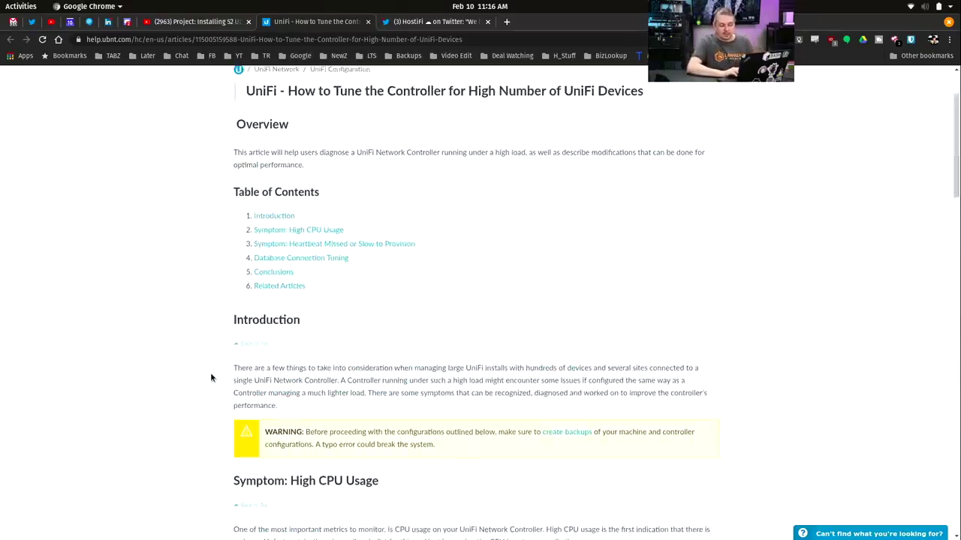
- Scroll through the partner logo grid on Lawrence Systems' Affiliates We Love page
{"action": "scroll", "coordinate": [211, 378], "scroll_direction": "up", "scroll_amount": 2}
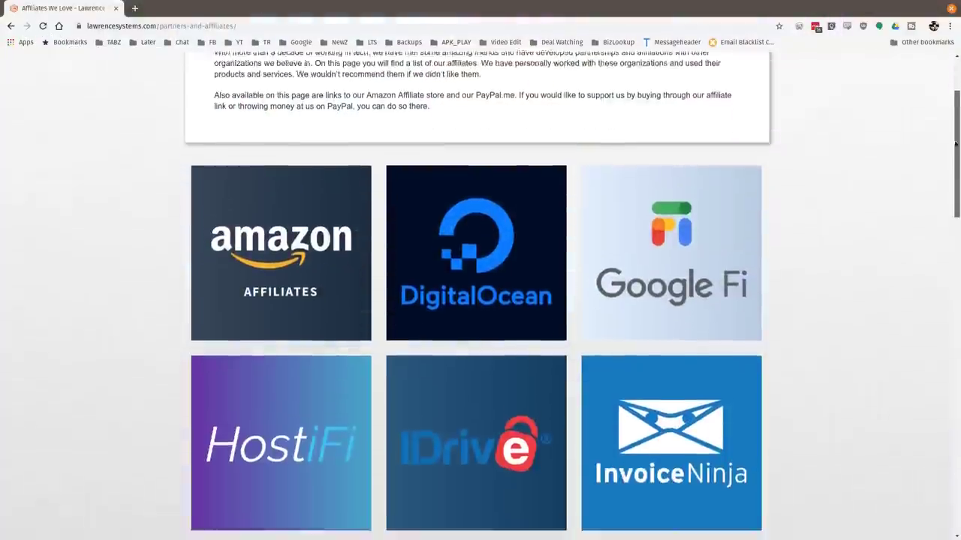
{"action": "scroll", "coordinate": [948, 201], "scroll_direction": "down", "scroll_amount": 5}
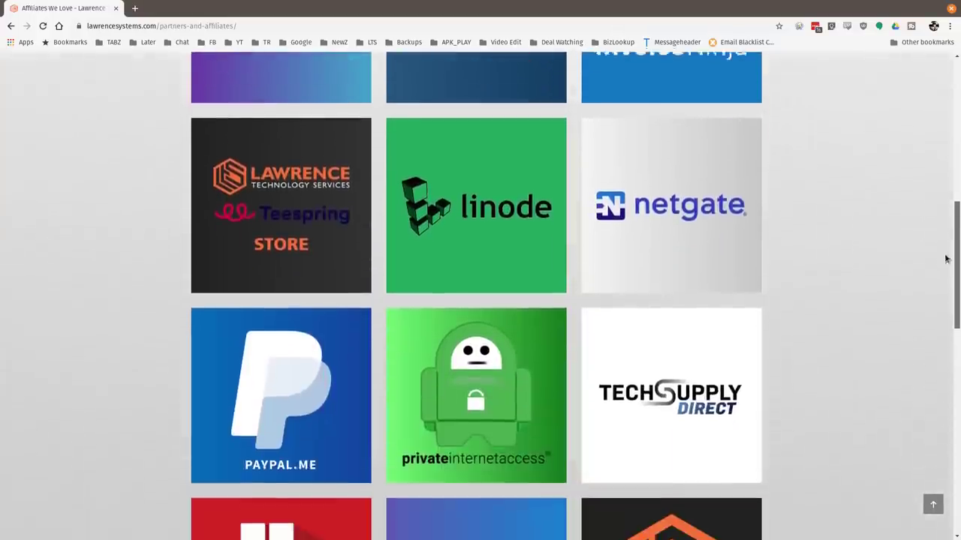